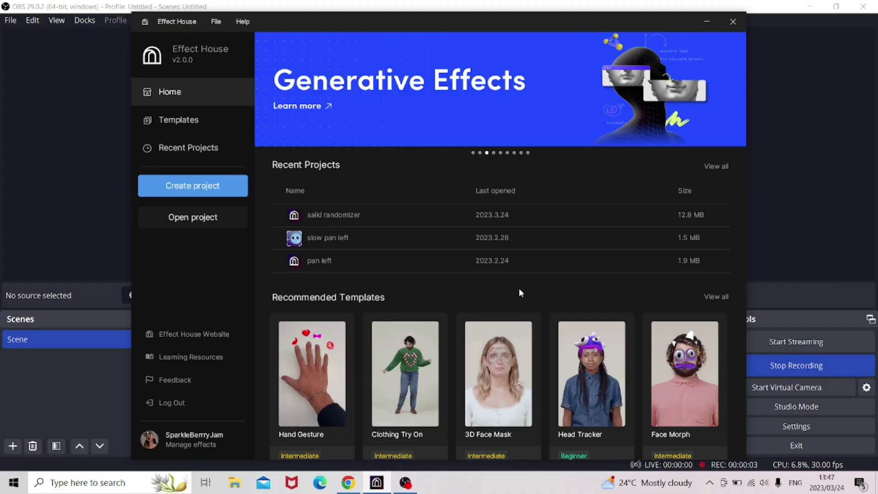
Examine the component settings of the RandomAnimationSequence and Title objects in the Randomizer 2D template
scroll(520, 292, "down", 5)
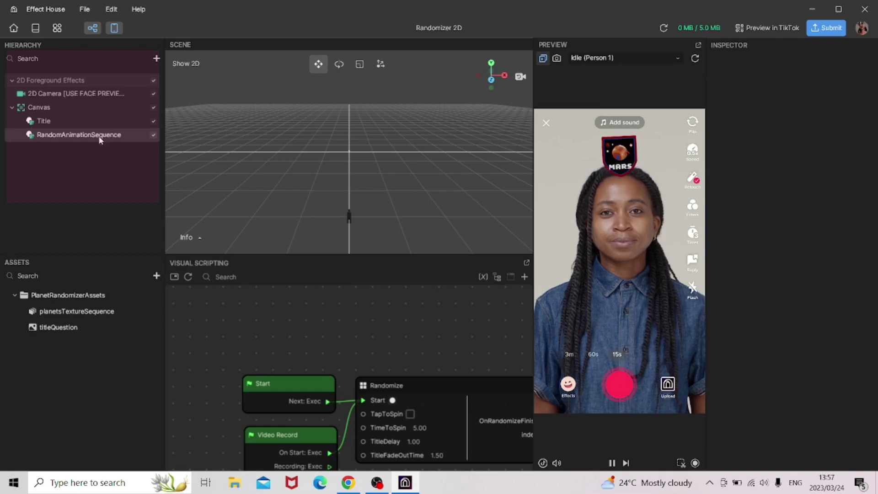
left_click(100, 137)
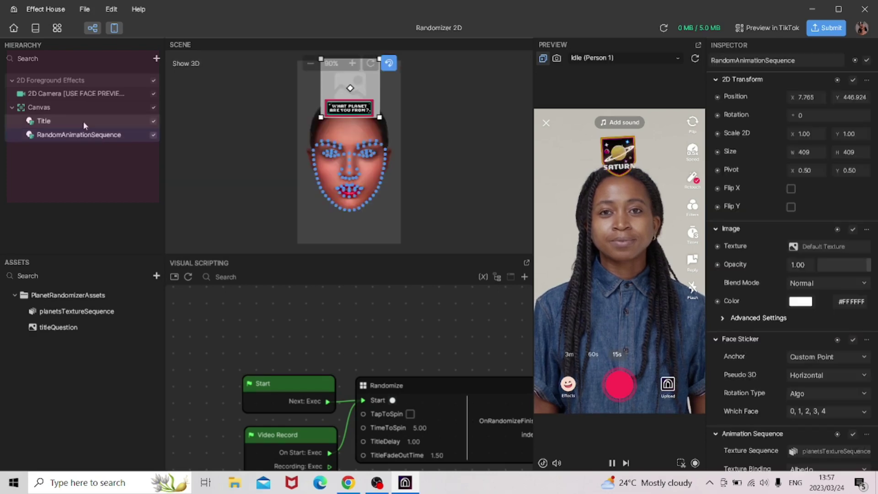
left_click(83, 122)
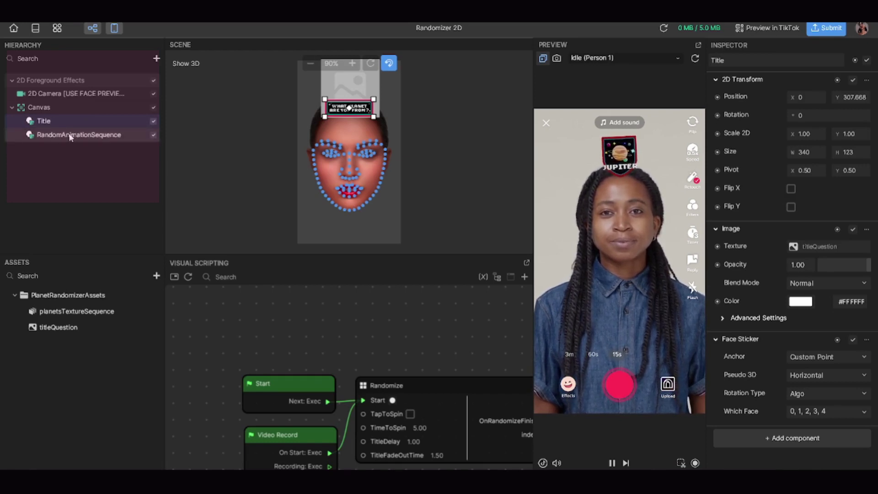
left_click(71, 135)
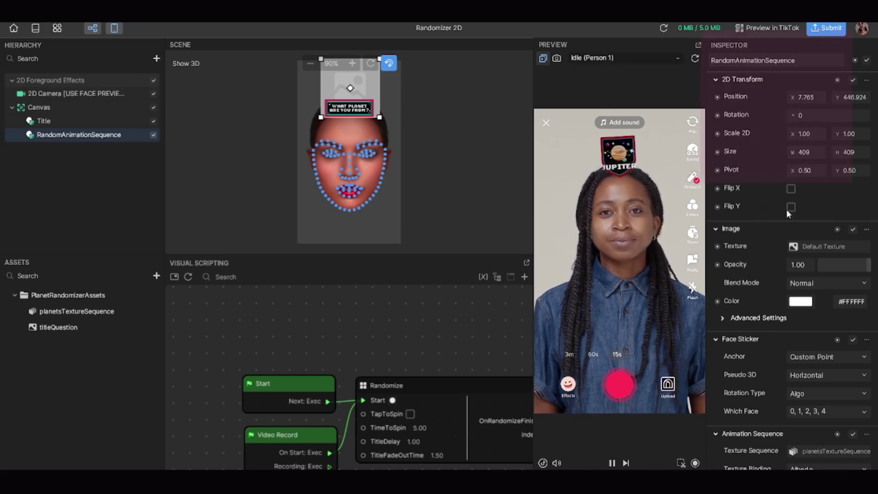
scroll(787, 213, "down", 2)
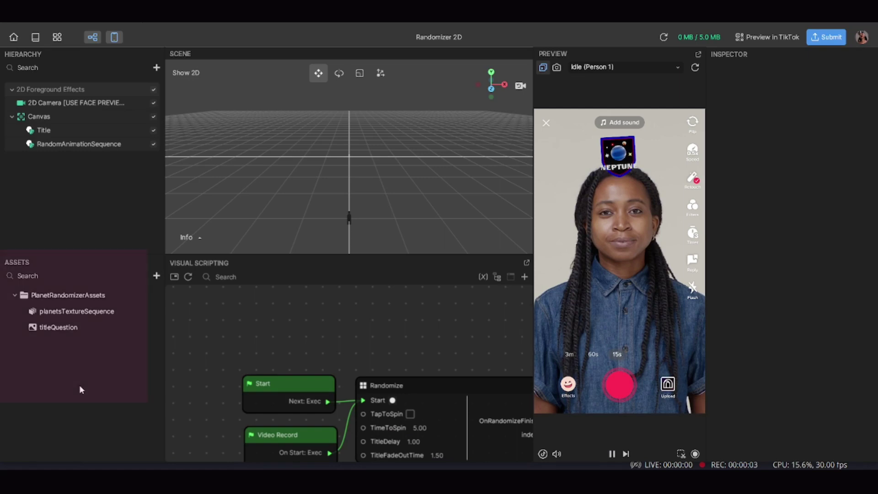
Try to import the PNG files aren through teruhashi smaller, plus toritsuka, as a texture sequence
right_click(80, 389)
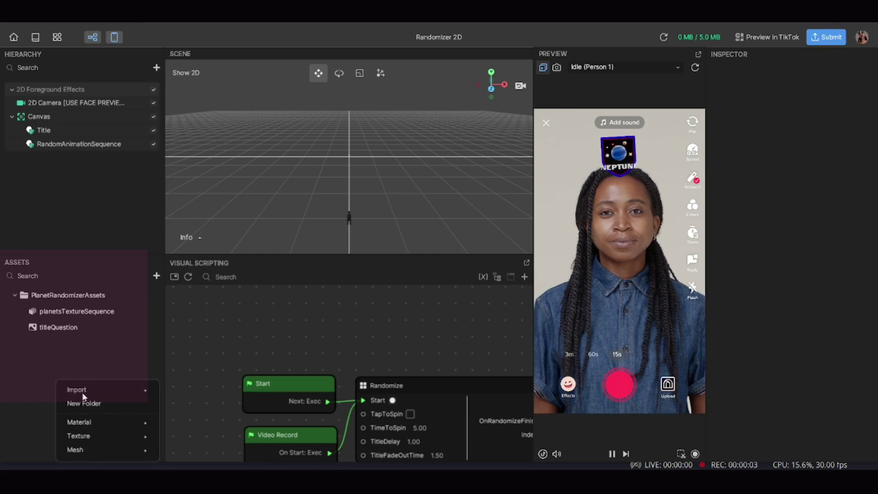
mouse_move(99, 390)
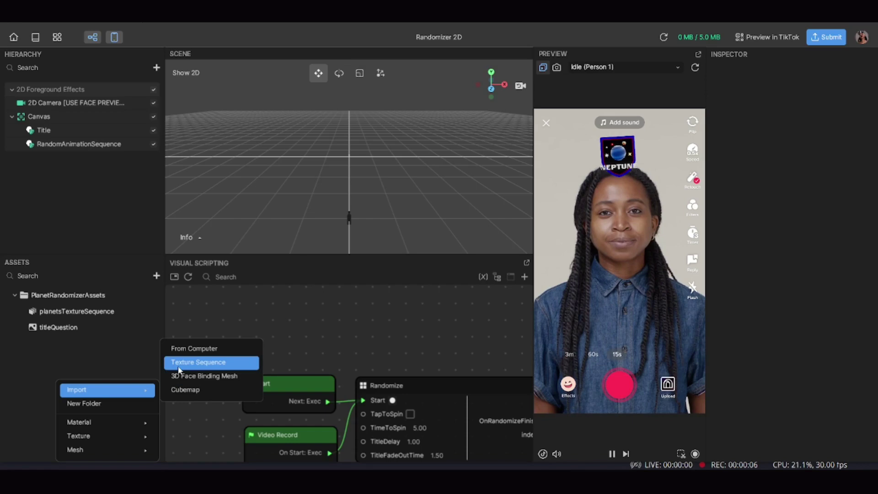
left_click(178, 370)
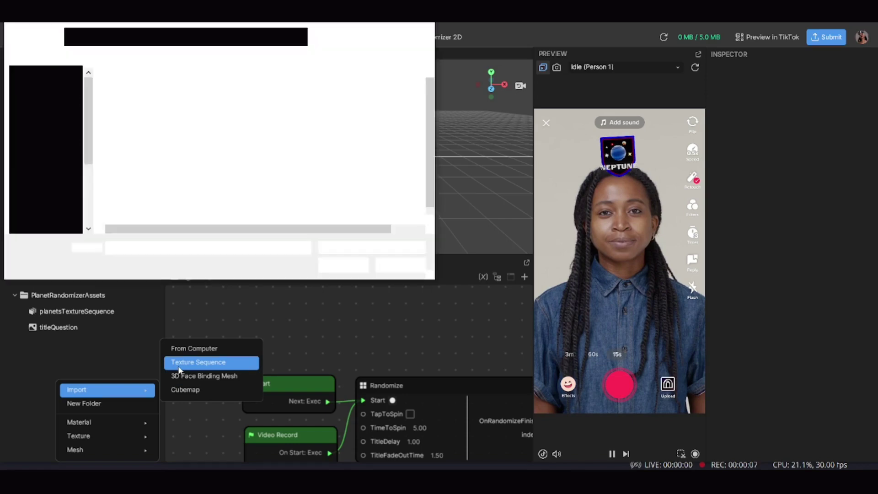
left_click(136, 93)
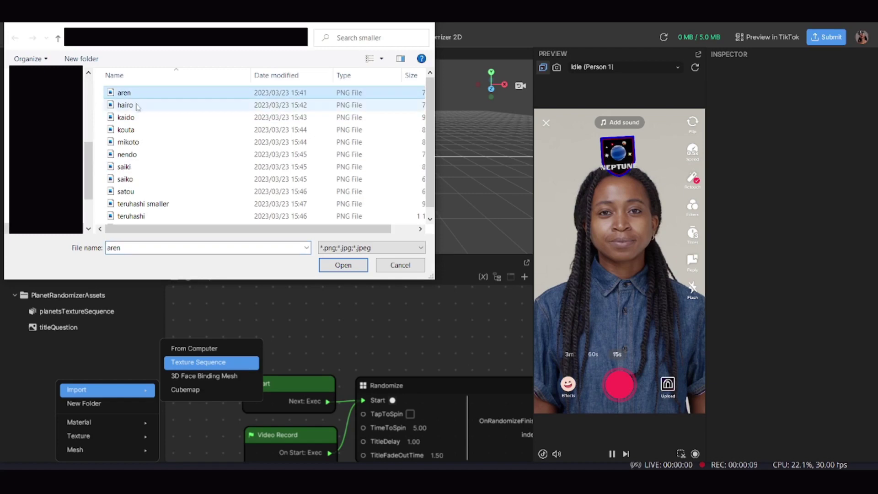
scroll(137, 112, "down", 1)
left_click(137, 195, "ctrl")
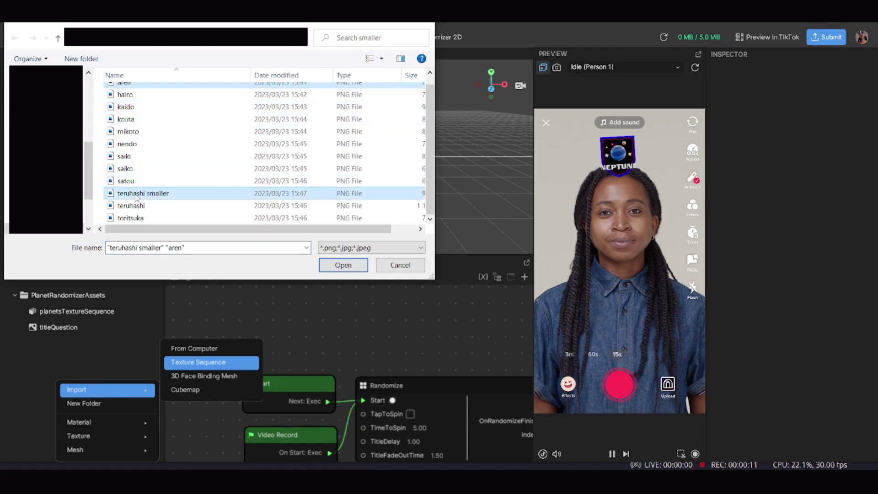
left_click(137, 193)
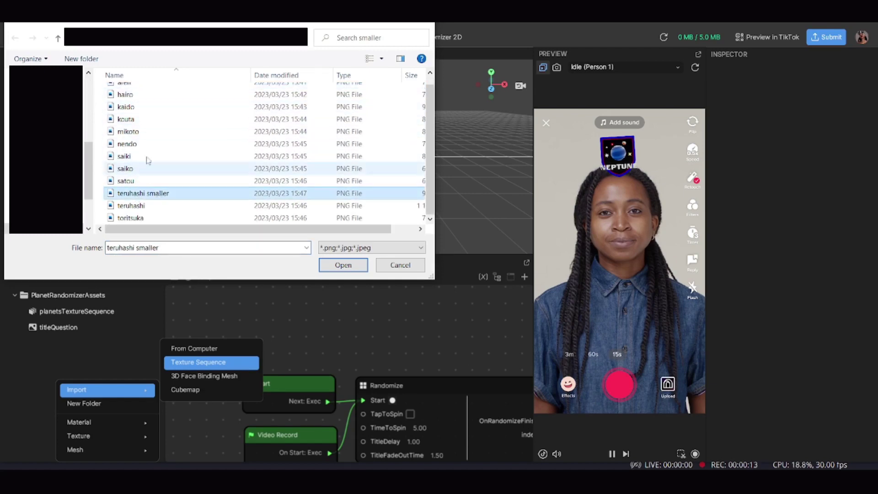
scroll(144, 157, "up", 1)
left_click(132, 94, "shift")
scroll(132, 100, "down", 1)
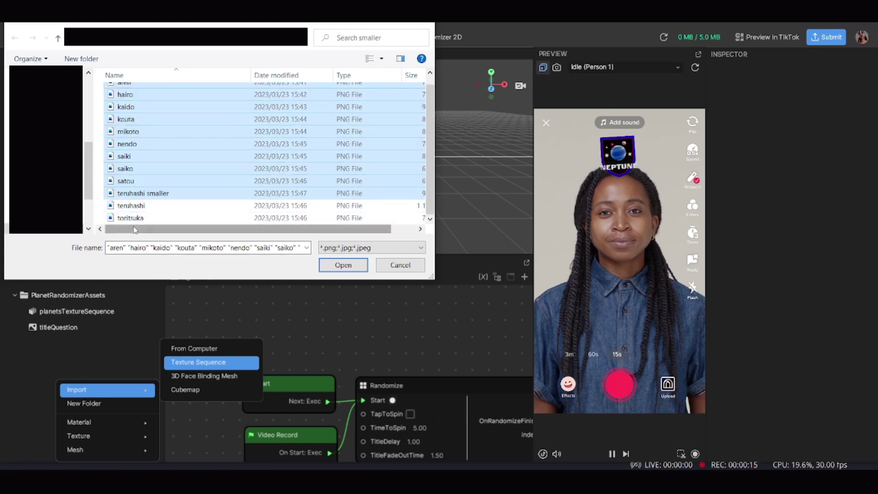
left_click(170, 218, "ctrl")
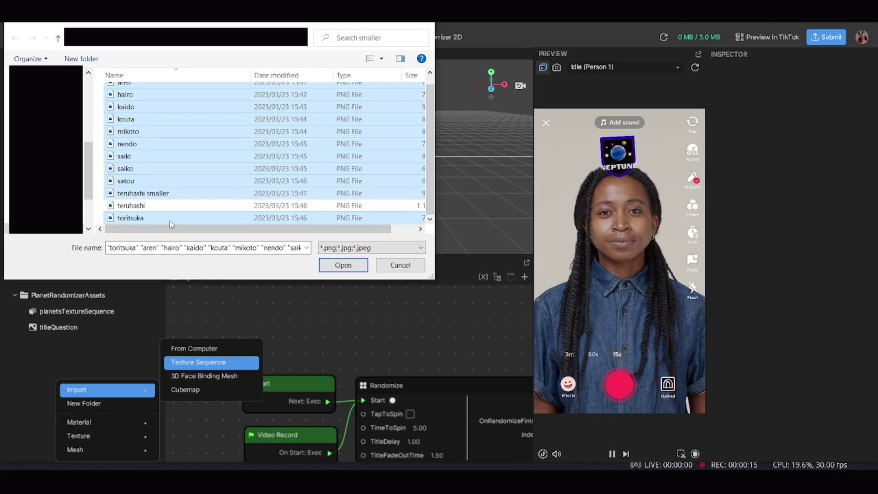
left_click(342, 265)
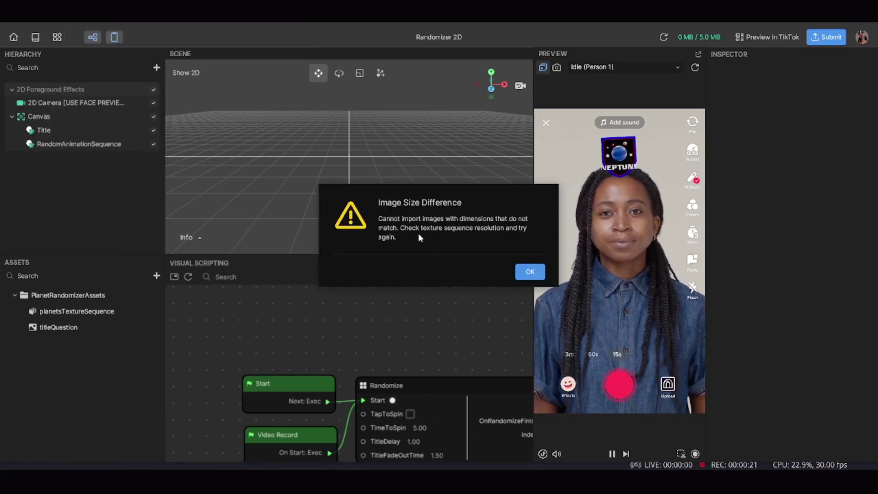
left_click(535, 273)
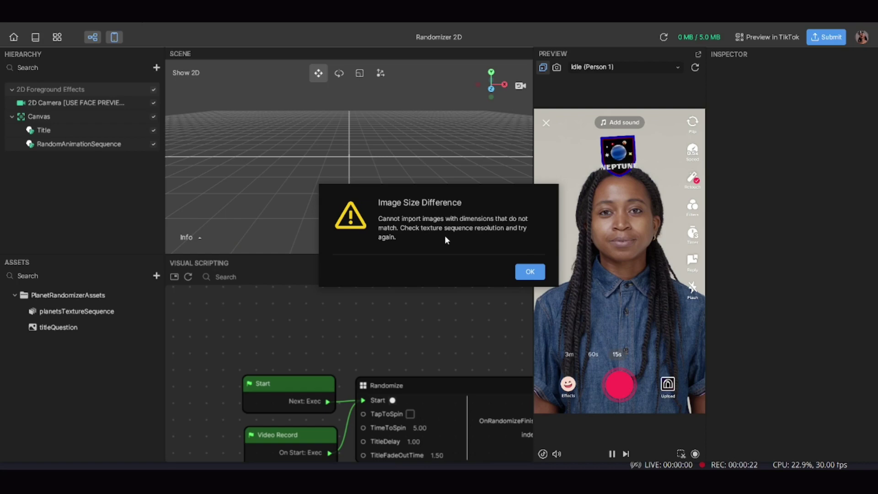
key("Return")
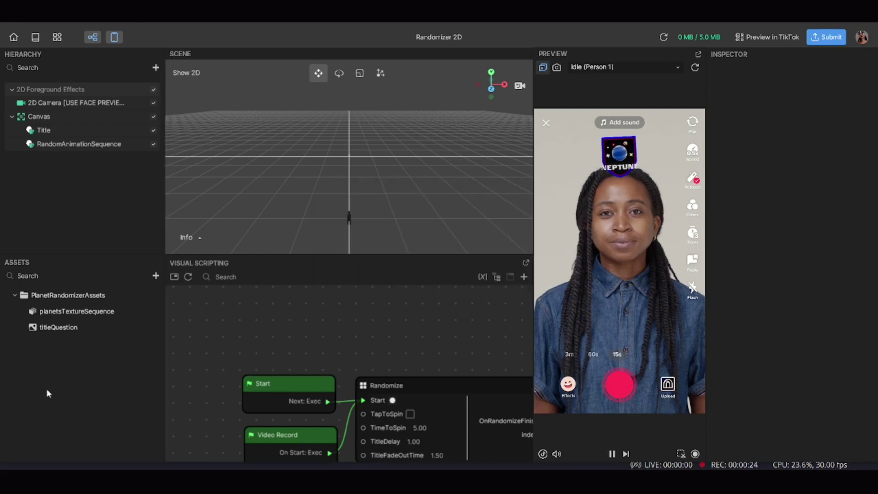
Import the PNG files aren through satou, plus toritsuka, as a texture sequence and display the imported sequence's properties
right_click(69, 394)
mouse_move(122, 391)
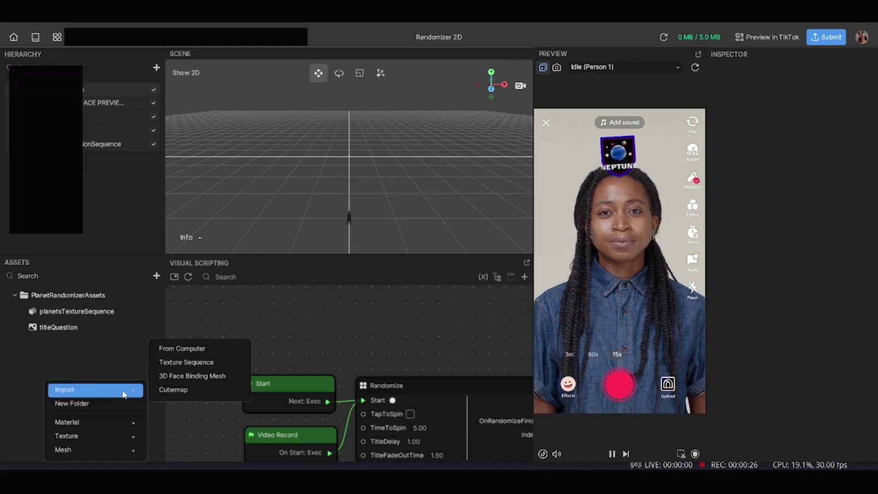
left_click(182, 362)
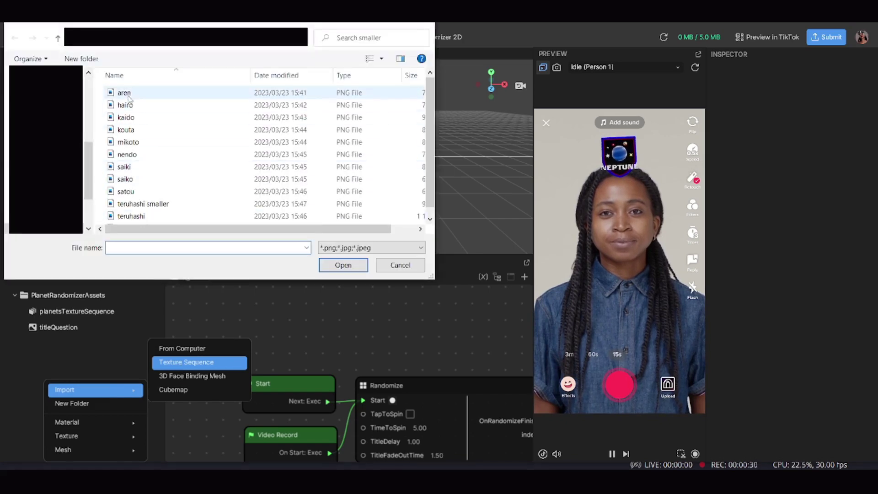
left_click(125, 95)
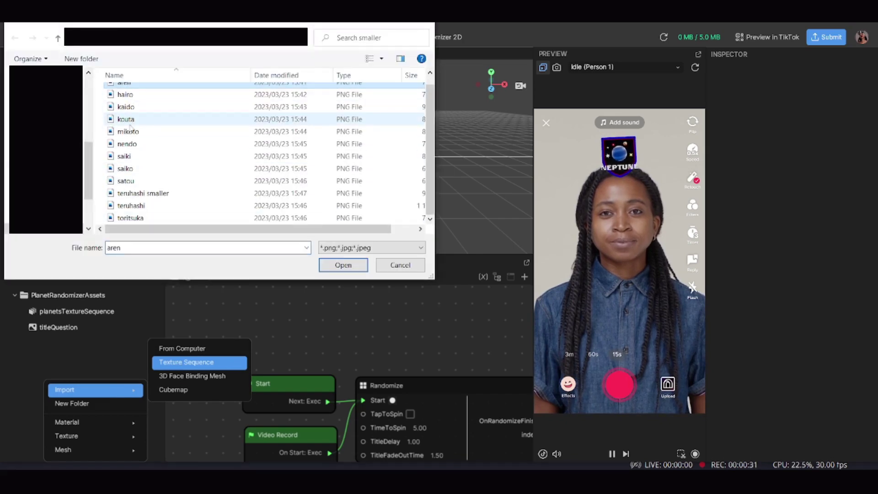
left_click(128, 181, "shift")
left_click(135, 219, "ctrl")
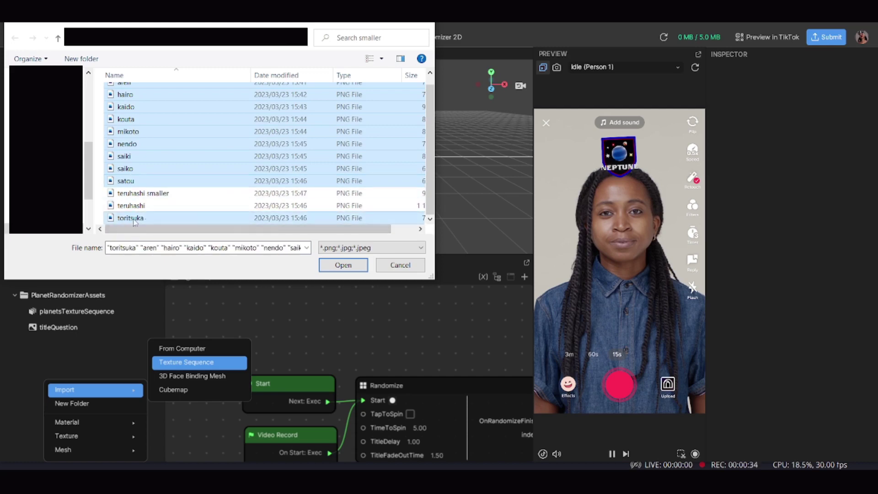
left_click(333, 269)
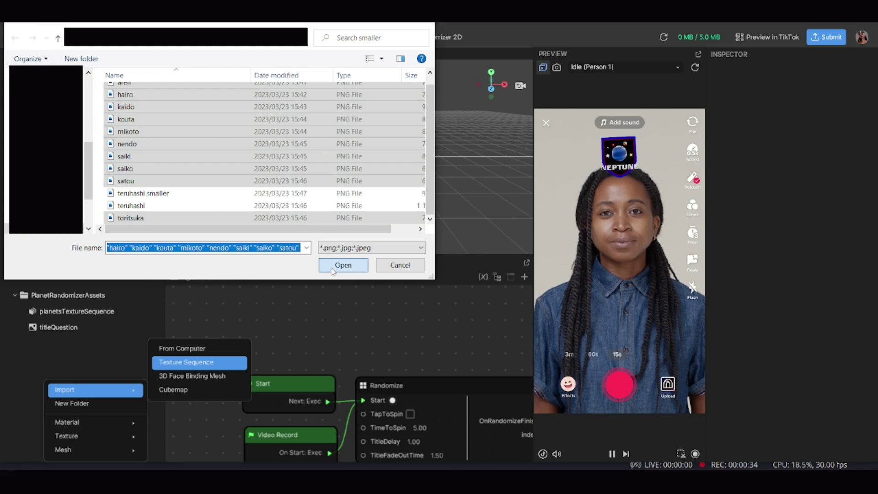
left_click(333, 269)
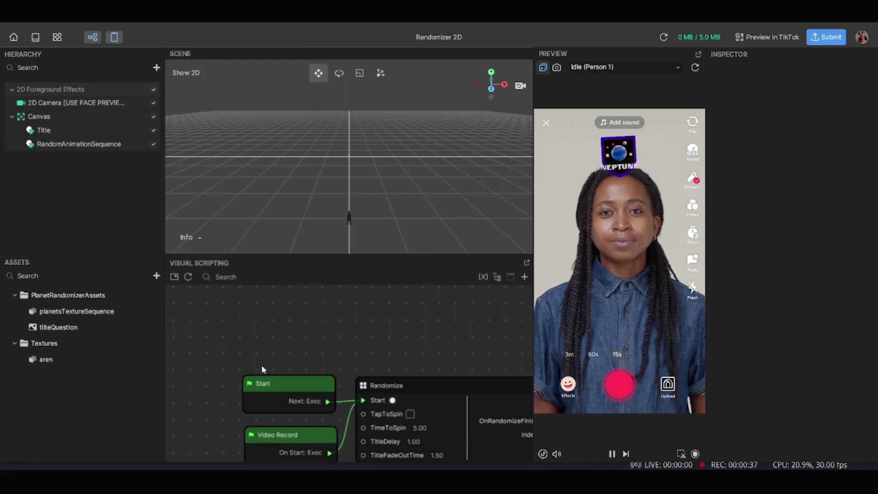
left_click(41, 347)
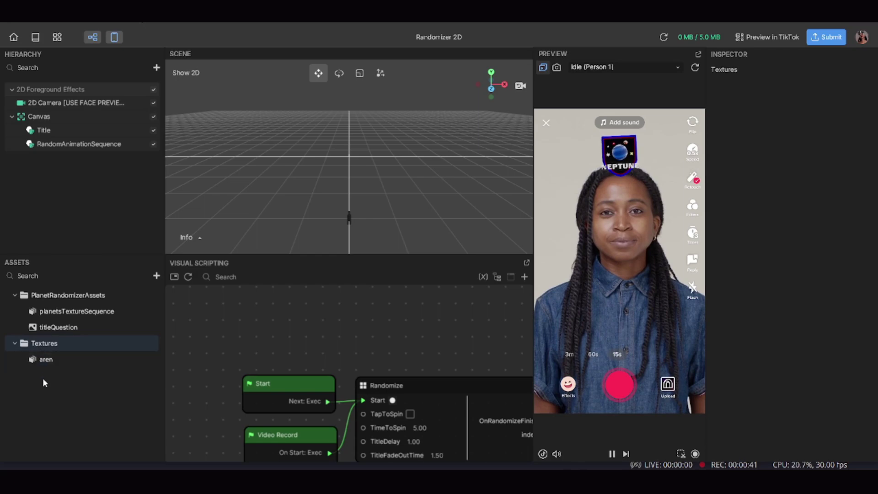
left_click(45, 360)
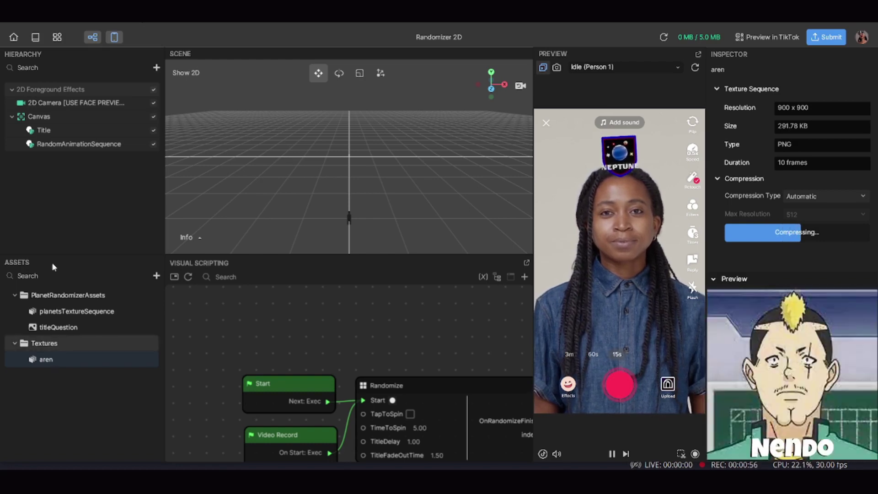
Rename the Textures folder in the assets to "characters"
right_click(60, 344)
left_click(80, 371)
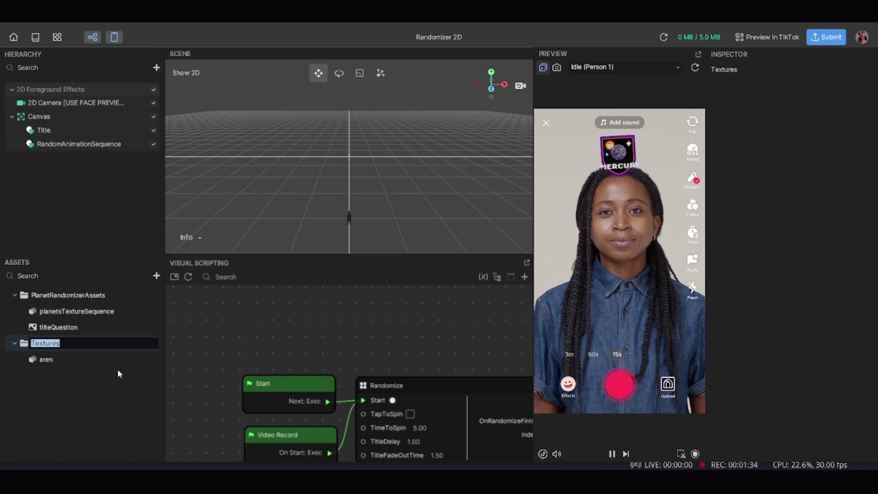
key("Left")
key("Right")
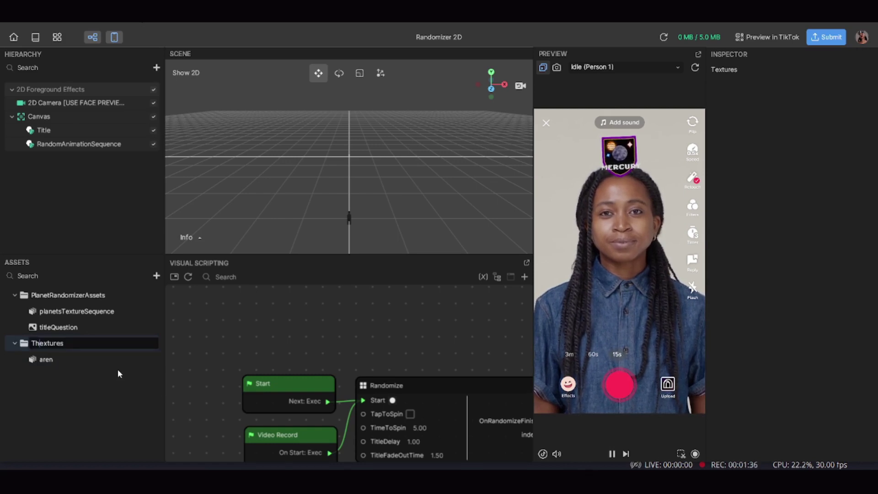
type("harac")
key("ctrl+a")
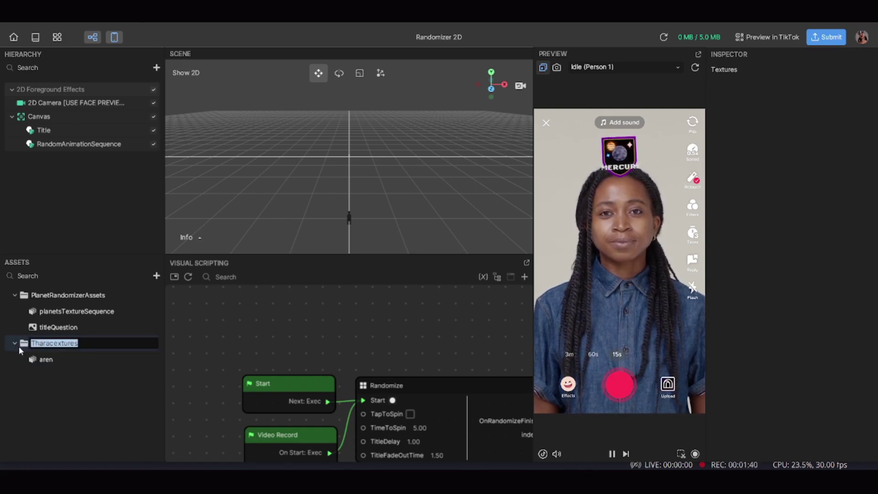
type("characters")
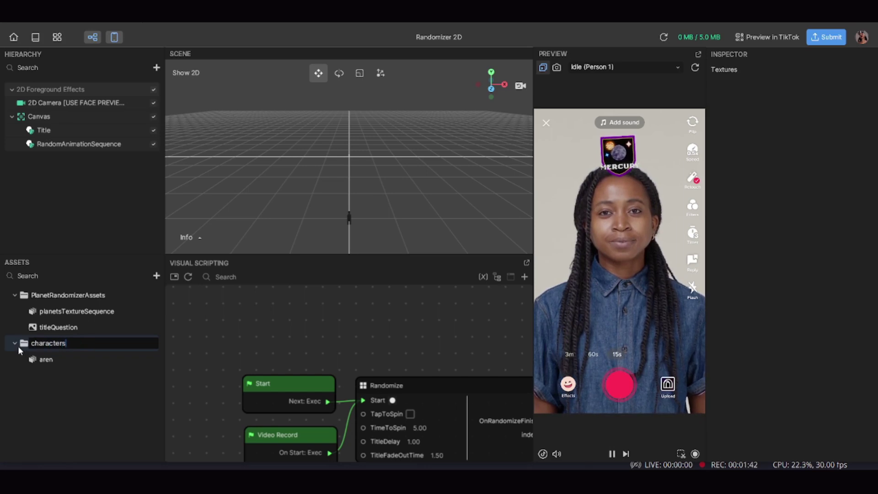
key("Return")
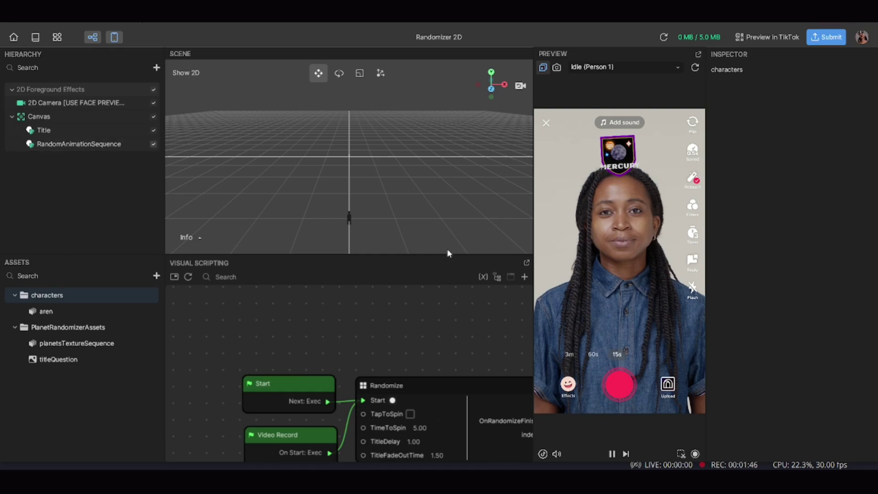
Set the Texture Sequence of RandomAnimationSequence's Animation Sequence component to the aren sequence from the characters folder
left_click(101, 144)
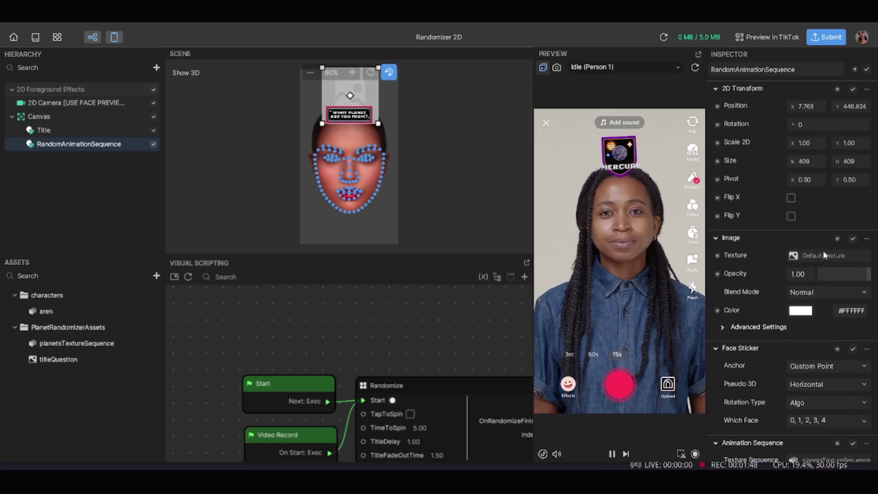
scroll(824, 283, "down", 3)
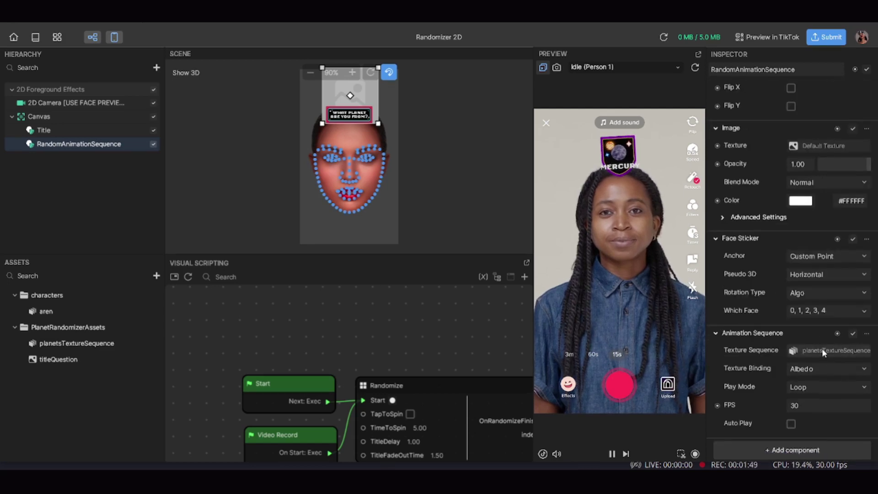
left_click(821, 348)
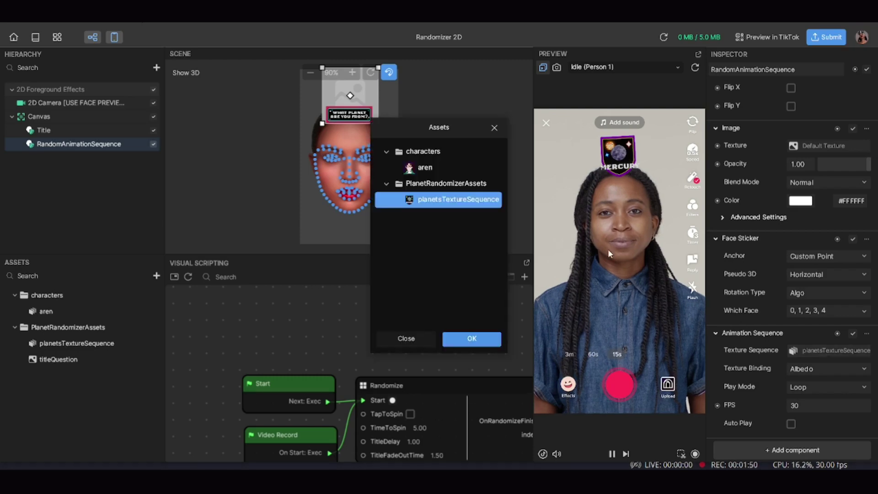
left_click(419, 168)
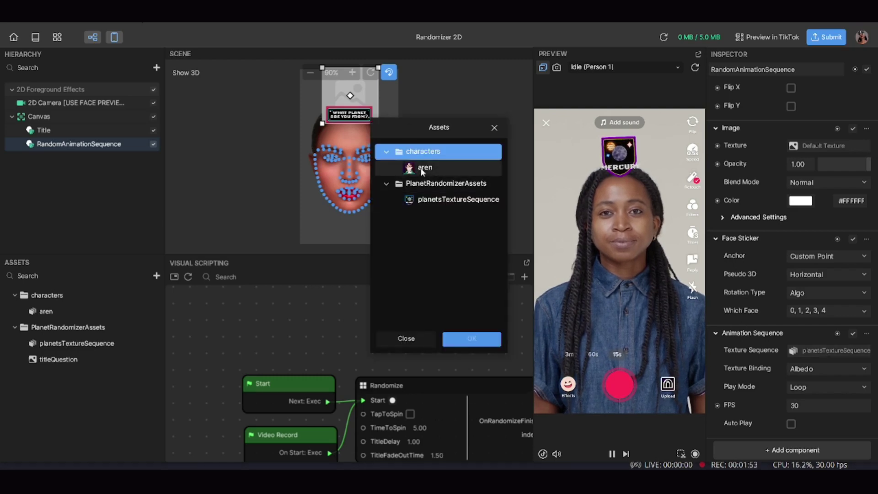
left_click(437, 170)
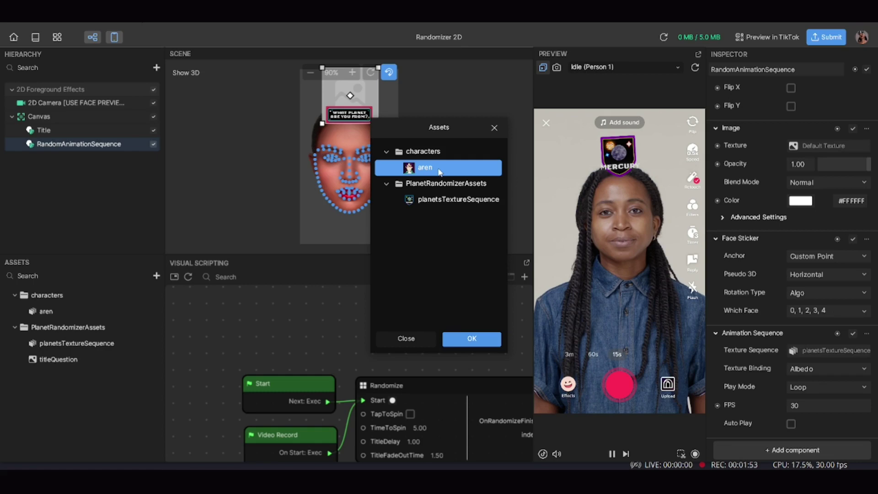
left_click(464, 338)
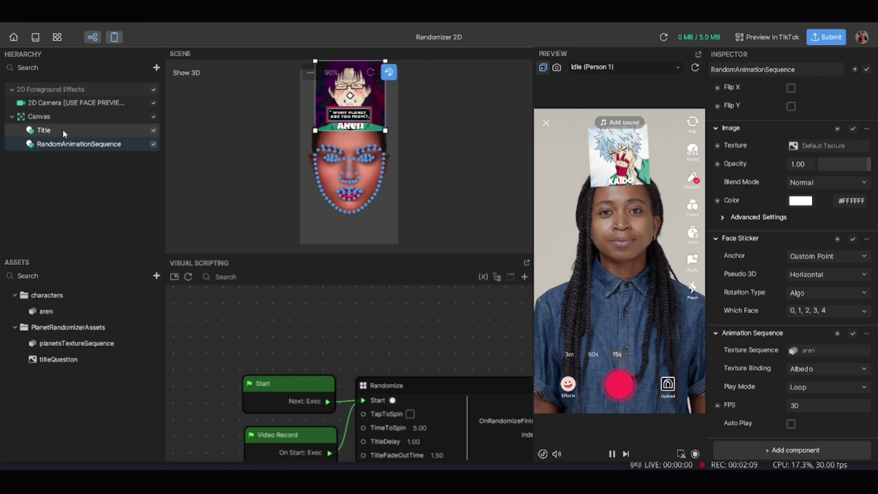
Toggle the visibility of the Title object, leave it hidden, and display the Canvas properties
left_click(154, 130)
left_click(153, 131)
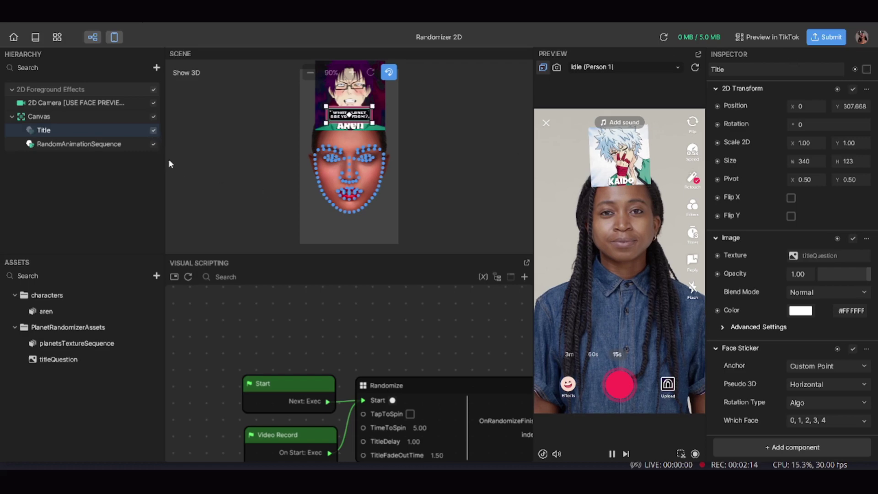
left_click(152, 130)
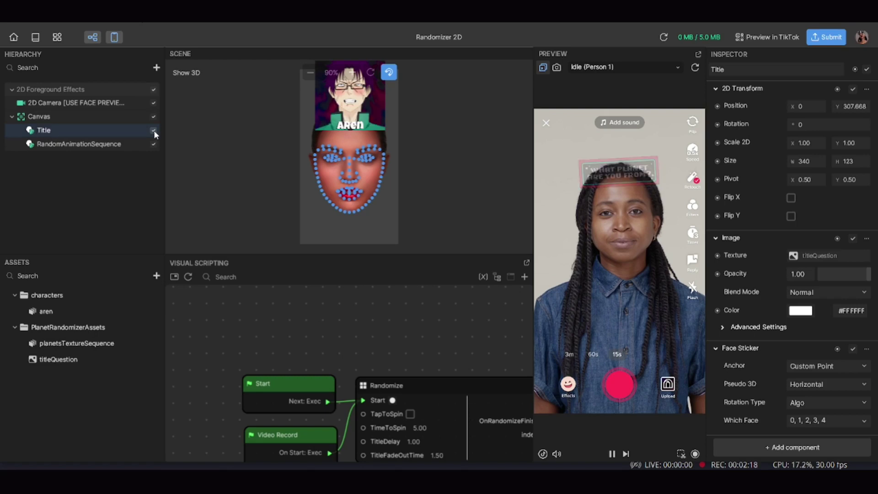
left_click(153, 130)
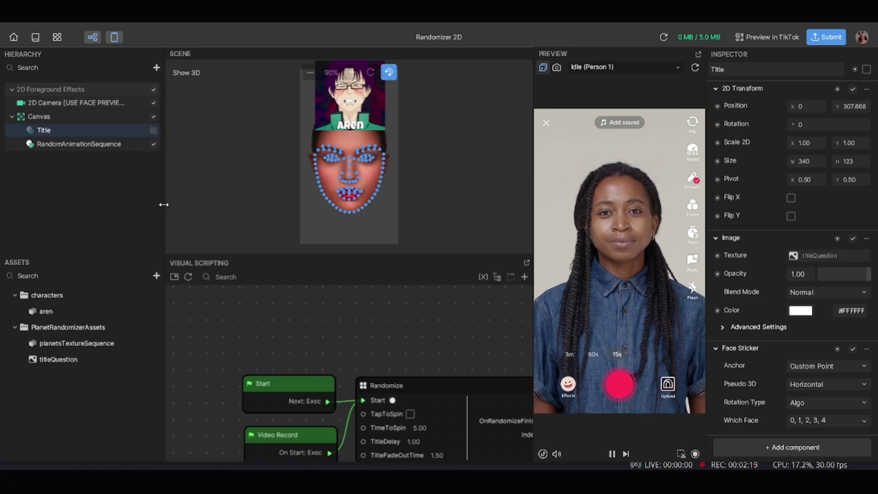
left_click(130, 191)
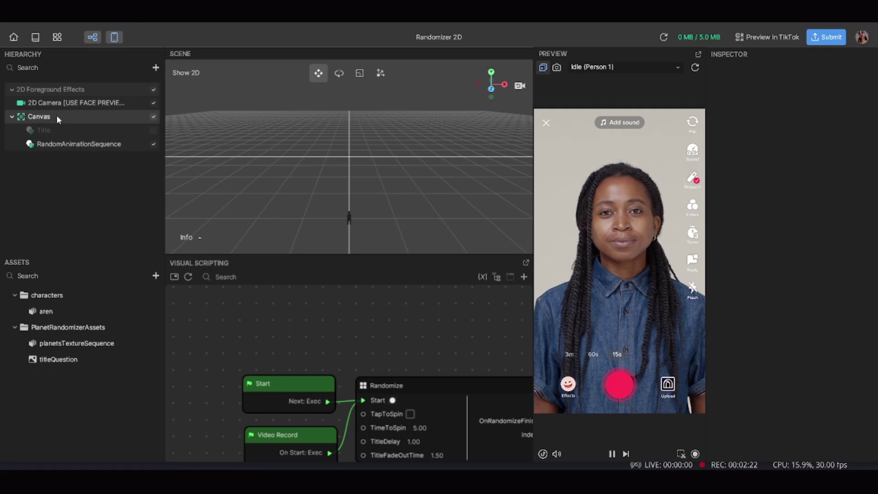
left_click(57, 116)
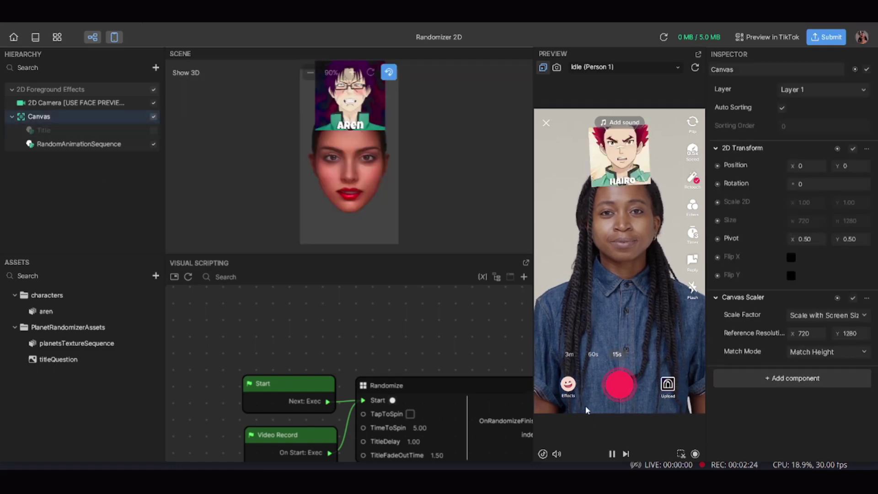
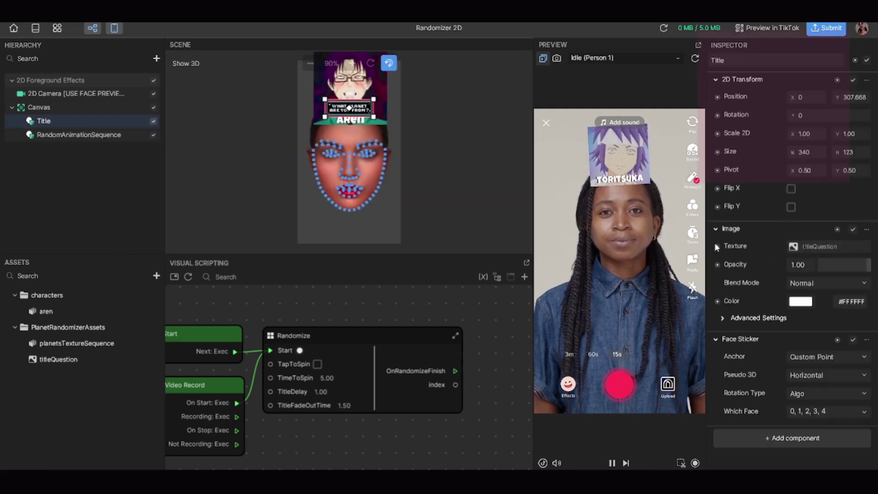
Check the textures available for the Title's Image component and keep titleQuestion
left_click(827, 246)
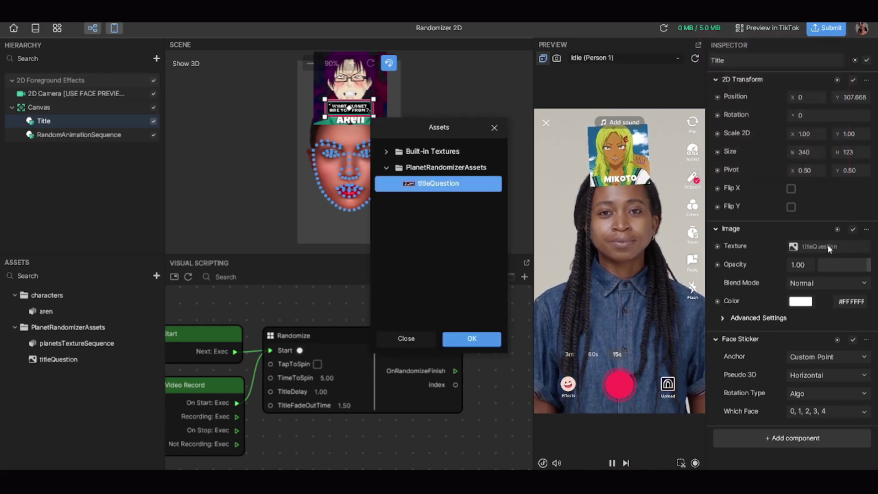
left_click(471, 338)
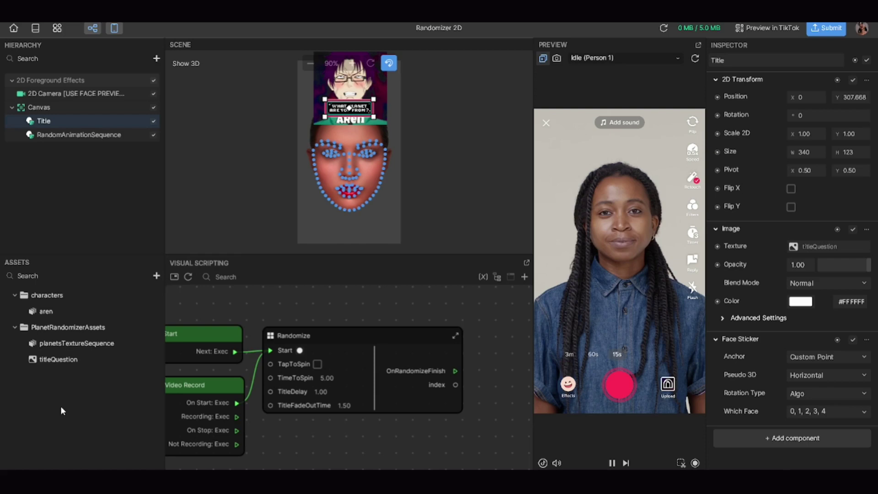
Import the title (2) PNG from the effect house folder as a texture sequence
left_click(62, 406)
right_click(60, 402)
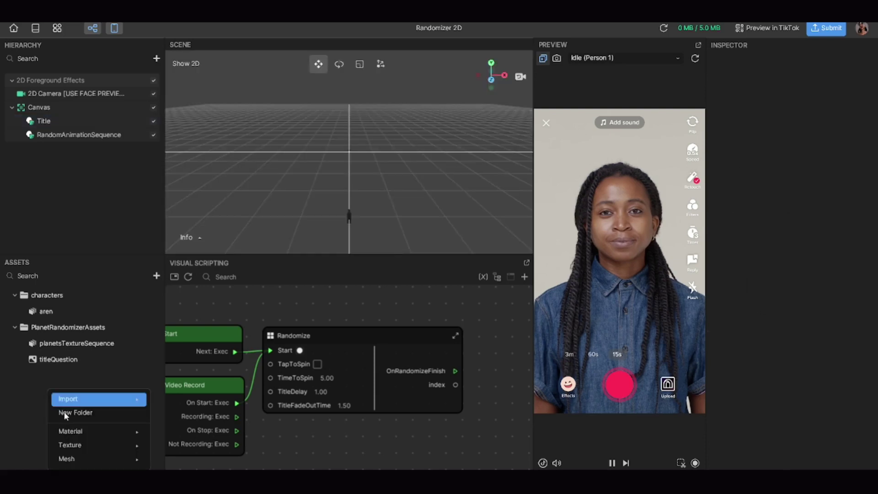
mouse_move(126, 399)
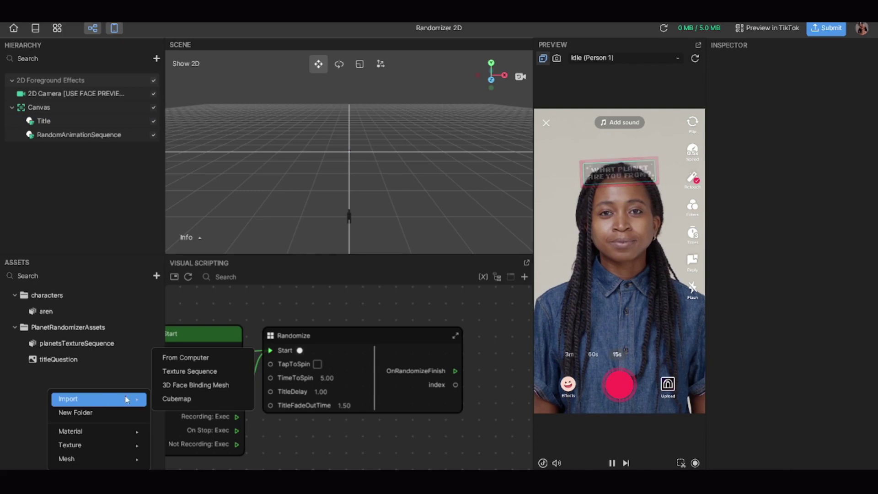
left_click(181, 374)
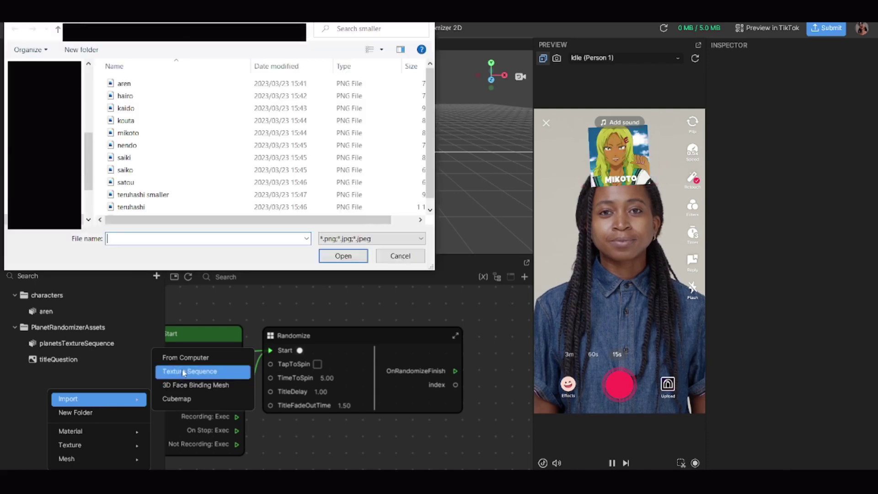
scroll(137, 146, "down", 1)
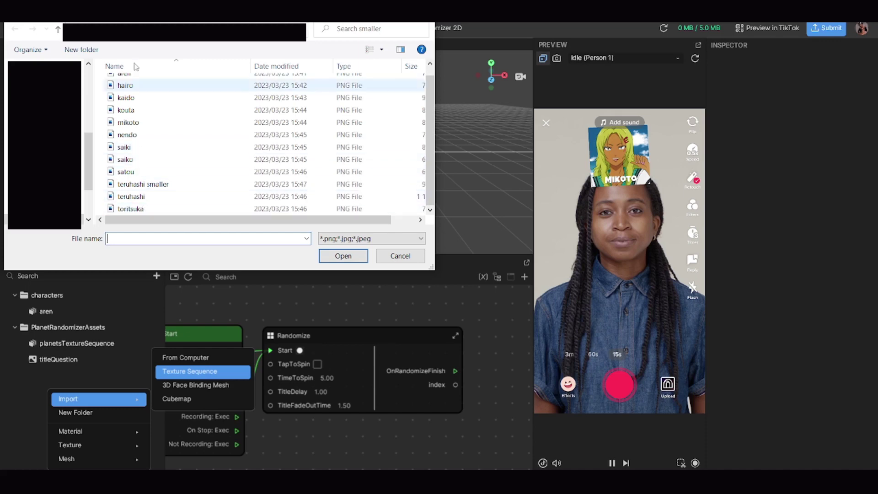
key("alt+Up")
left_click(133, 196)
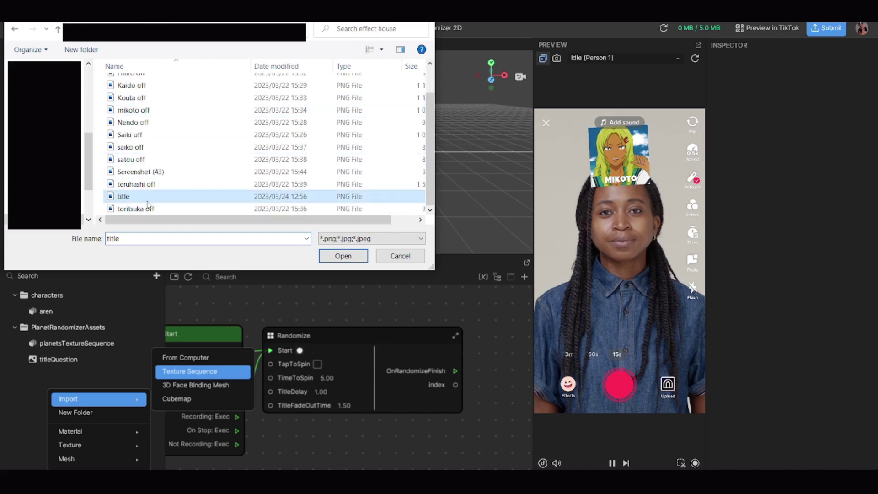
left_click(342, 254)
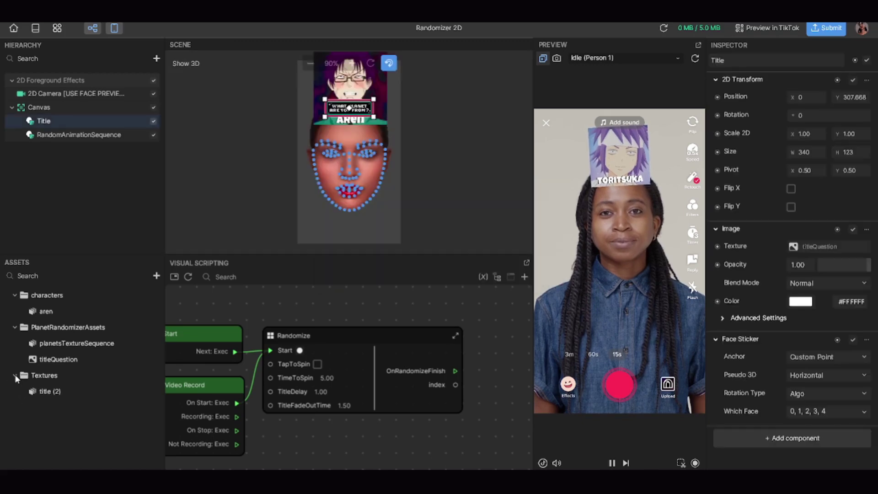
Import the title (2) PNG from the computer as a regular image texture
right_click(50, 418)
mouse_move(70, 401)
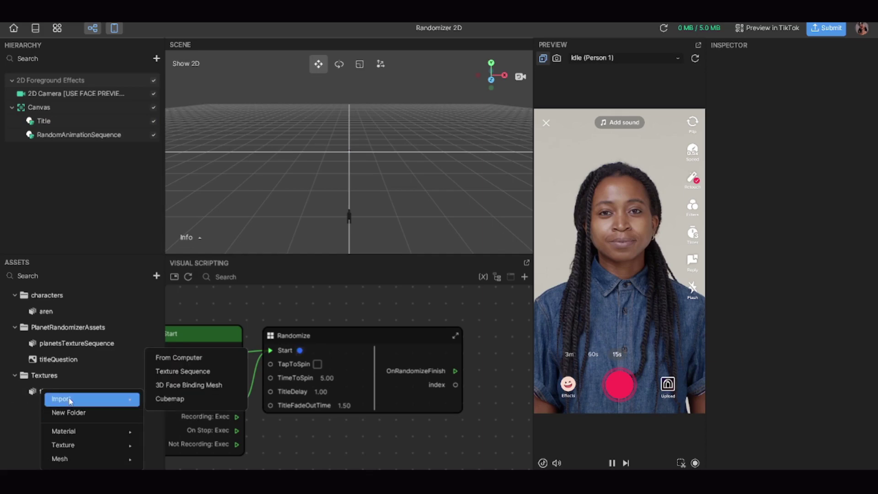
left_click(182, 361)
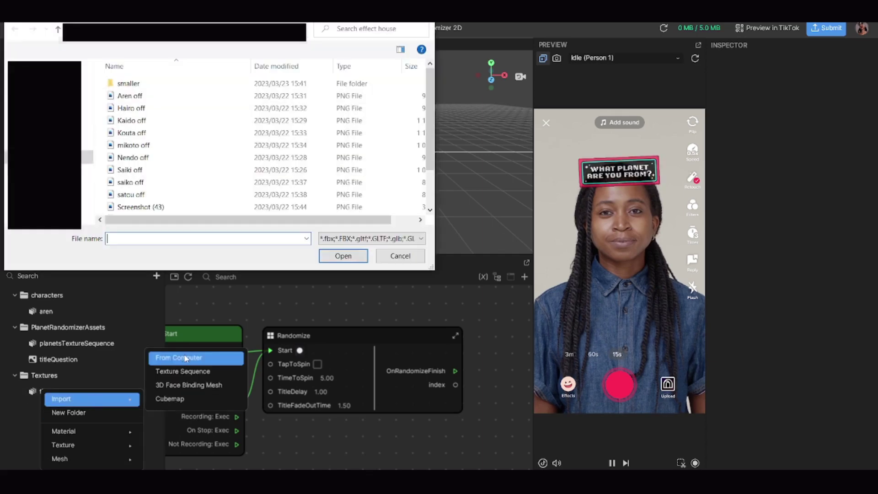
scroll(143, 180, "down", 2)
left_click(128, 196)
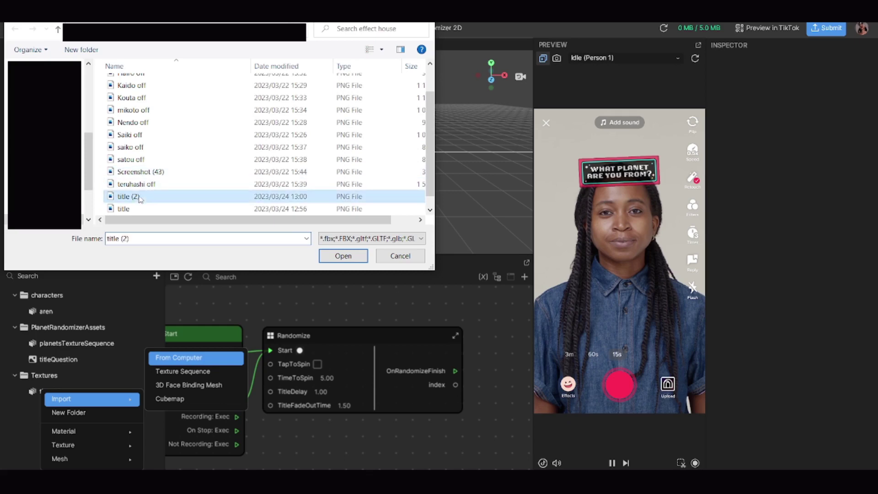
left_click(343, 256)
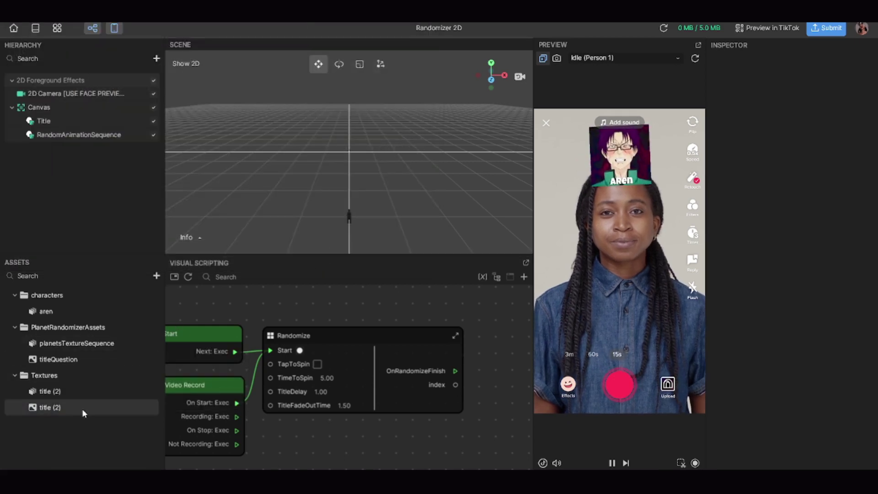
Set the Texture of the Title's Image component to the imported title (2) image
left_click(59, 408)
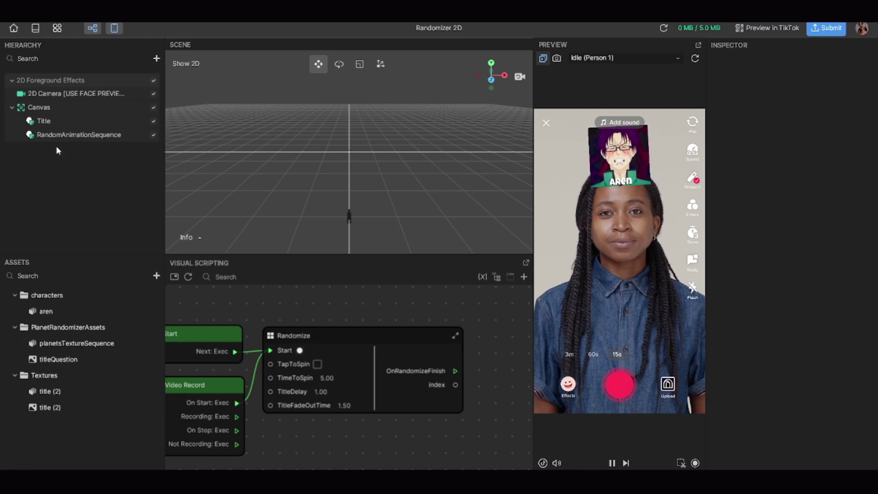
left_click(57, 119)
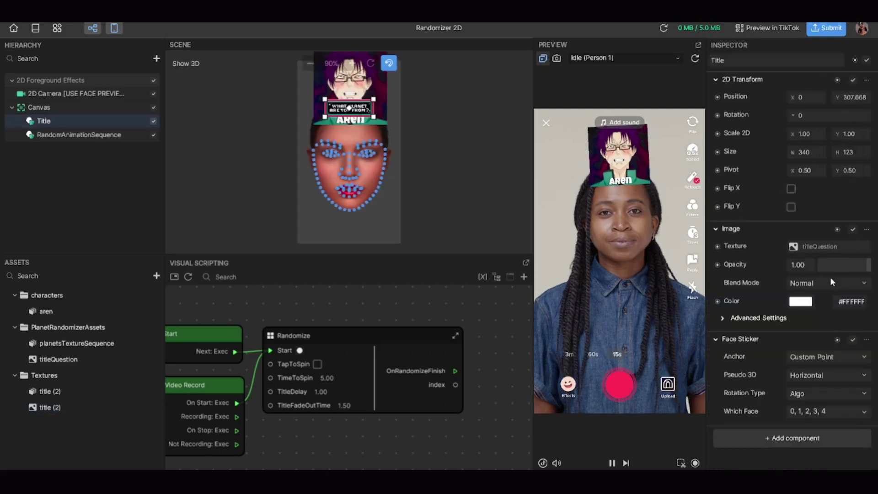
left_click_drag(724, 303, 813, 245)
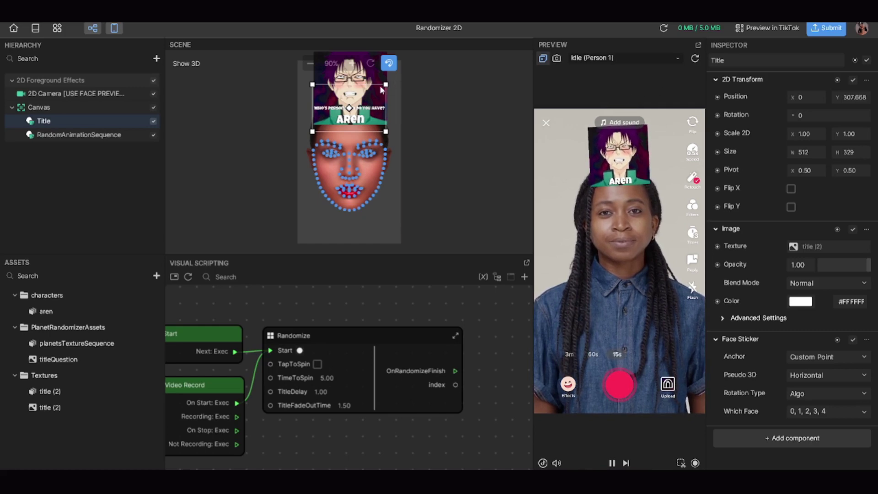
Enlarge the Title image in the scene to about 547 by 351 and restart the effect preview
left_click_drag(386, 84, 406, 82)
left_click_drag(305, 79, 303, 78)
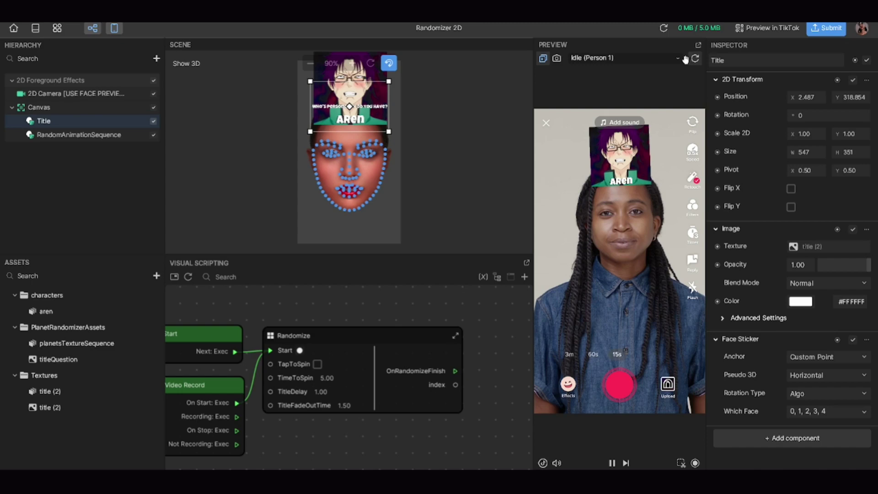
left_click(694, 59)
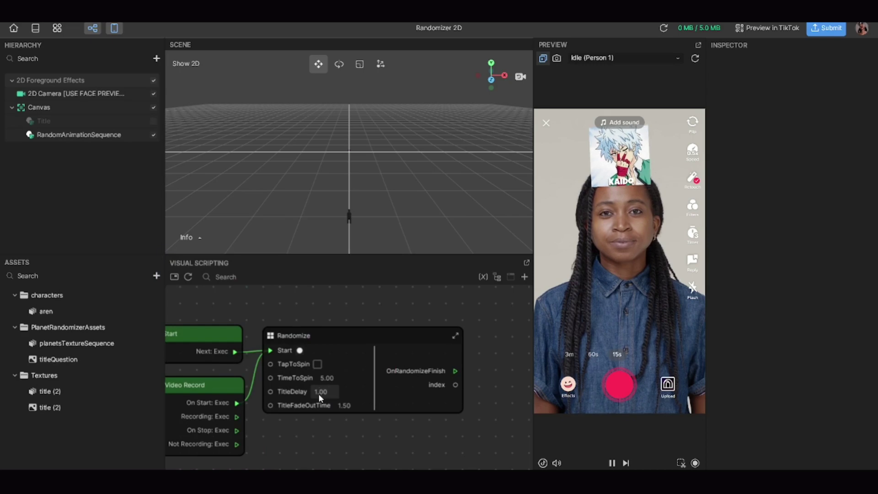
Set the Randomize node's TitleDelay to 0 and restart the effect preview
double_click(321, 391)
type("0")
key("Return")
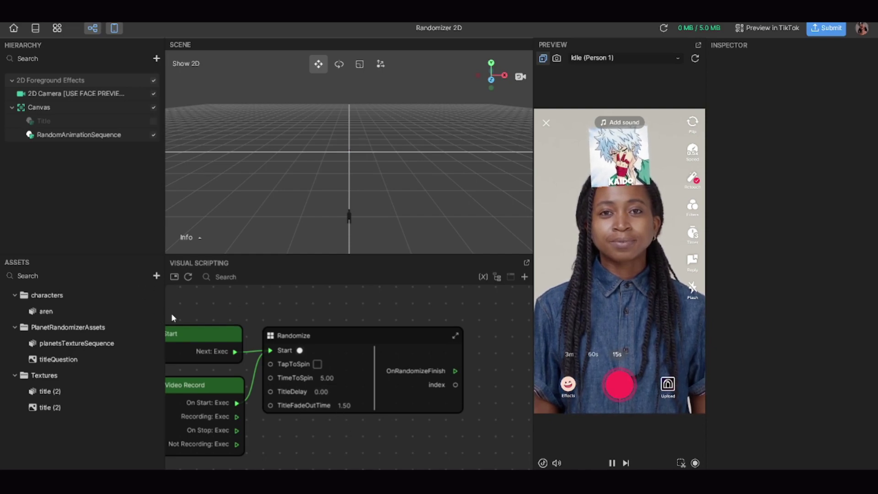
left_click(695, 58)
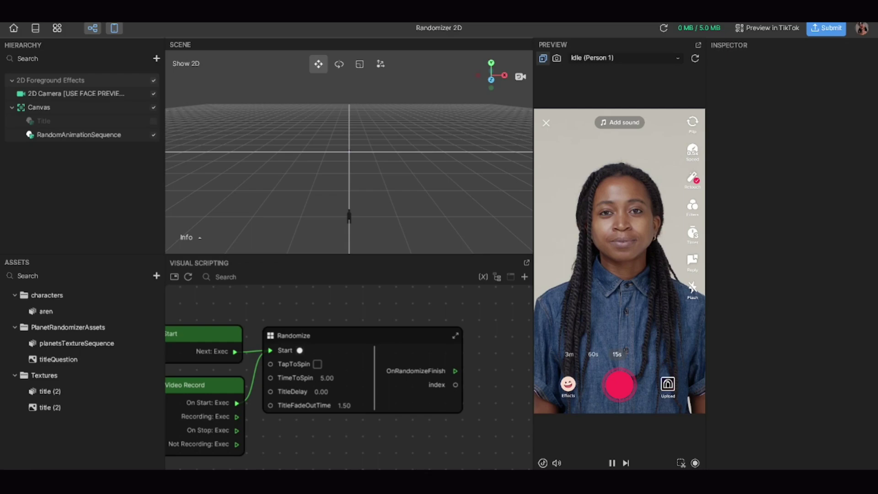
Set the Randomize node's TitleFadeOutTime to 0 and restart the effect preview
left_click(345, 405)
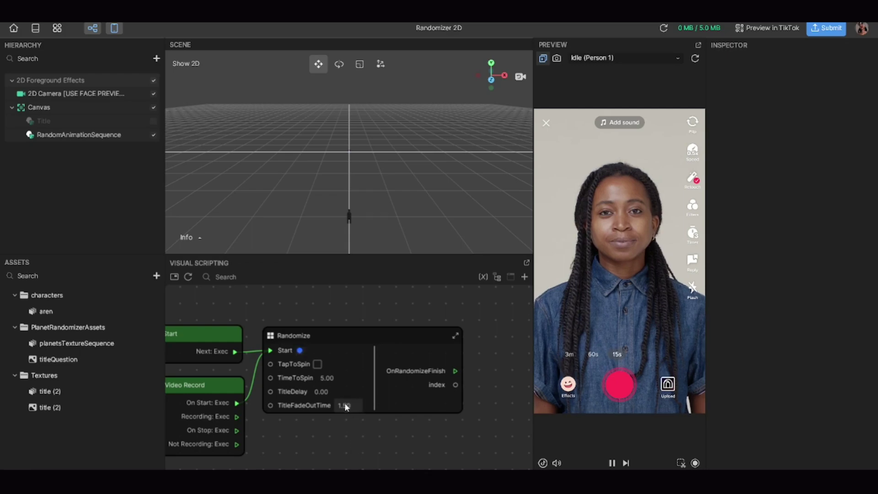
type("0")
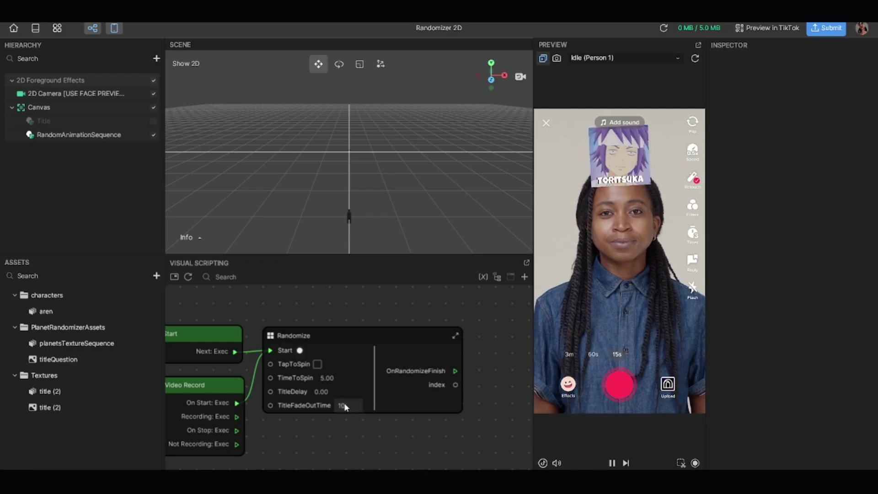
left_click(355, 436)
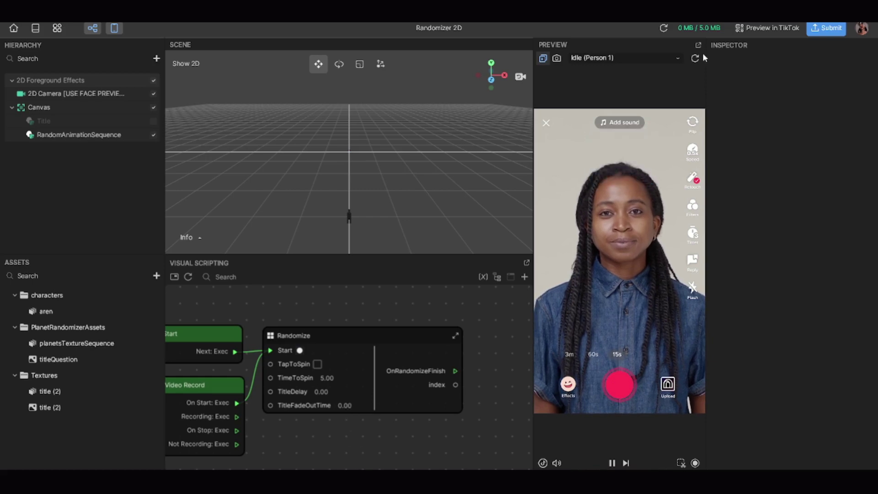
left_click(695, 58)
left_click(696, 58)
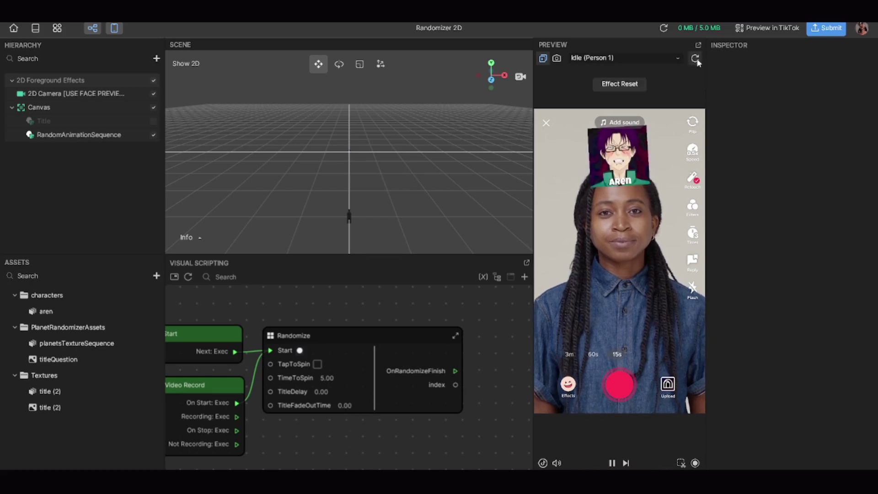